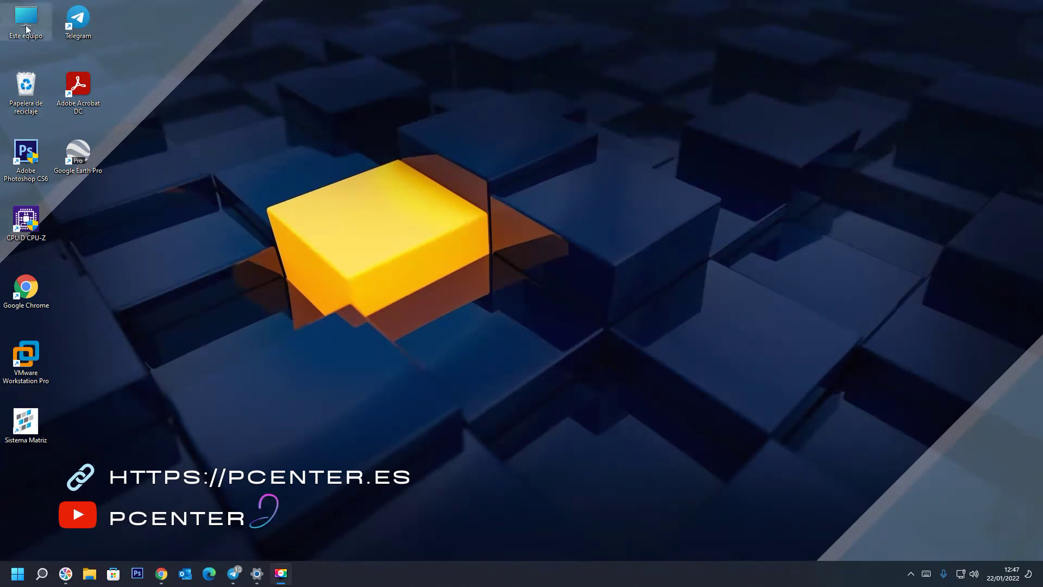
Open Este equipo, select the Escritorio folder, and take the window out of full screen so part of the desktop shows
double_click(53, 35)
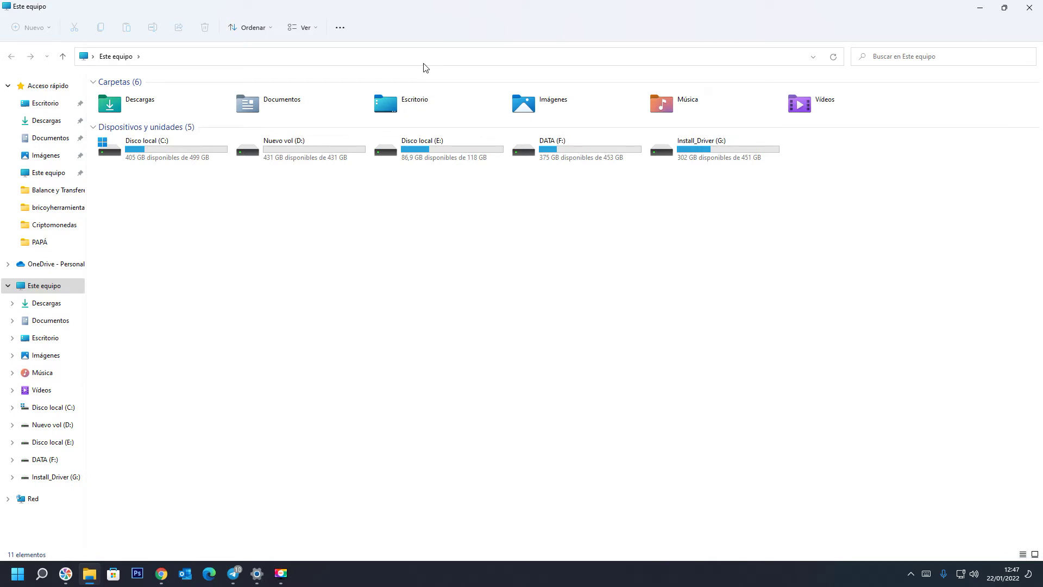
click(427, 110)
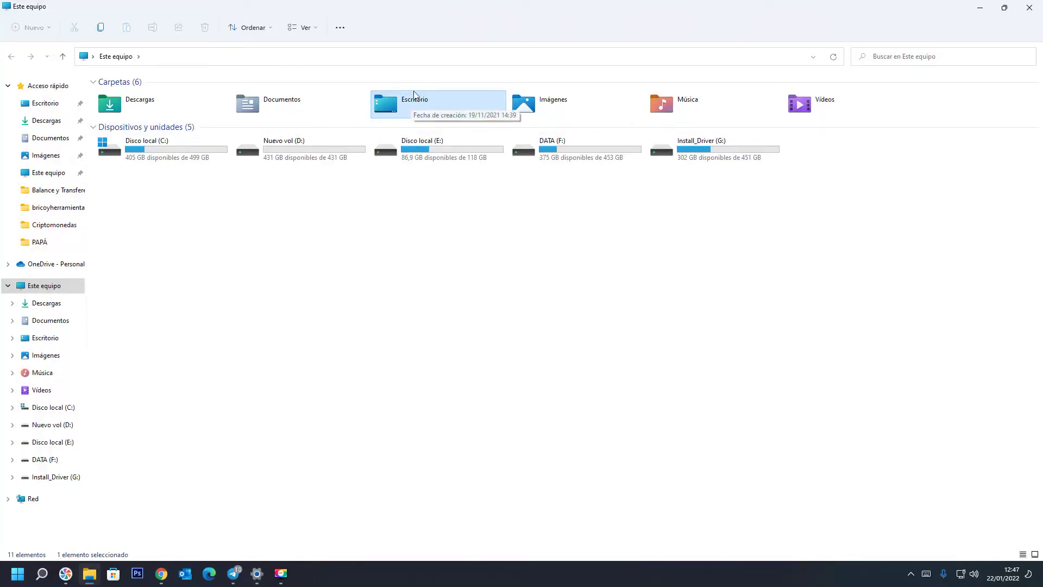
drag(455, 4, 410, 102)
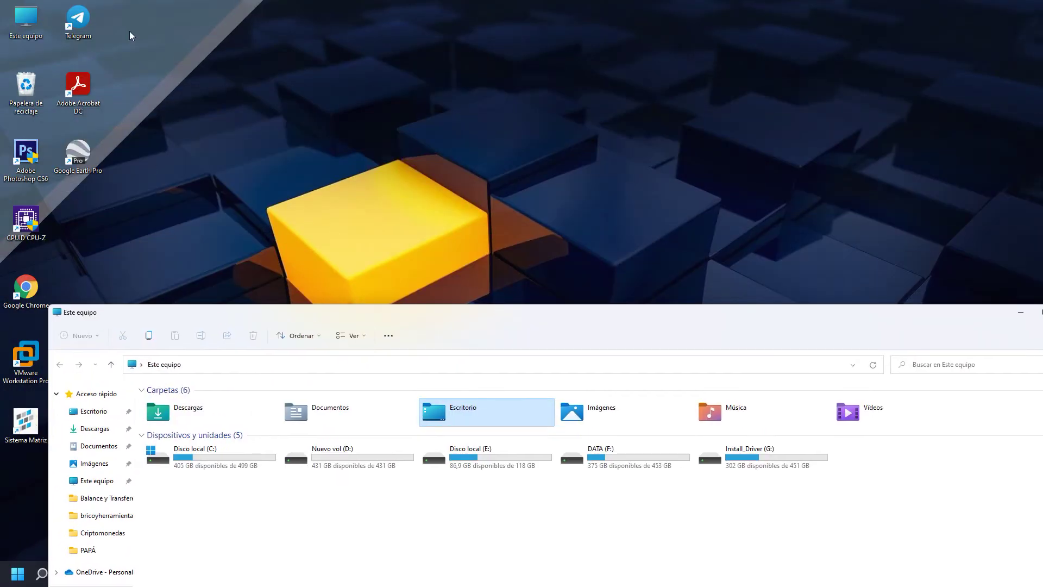
drag(420, 319, 401, 72)
Check the size of the Escritorio folder in its properties, then close them without changes
right_click(429, 169)
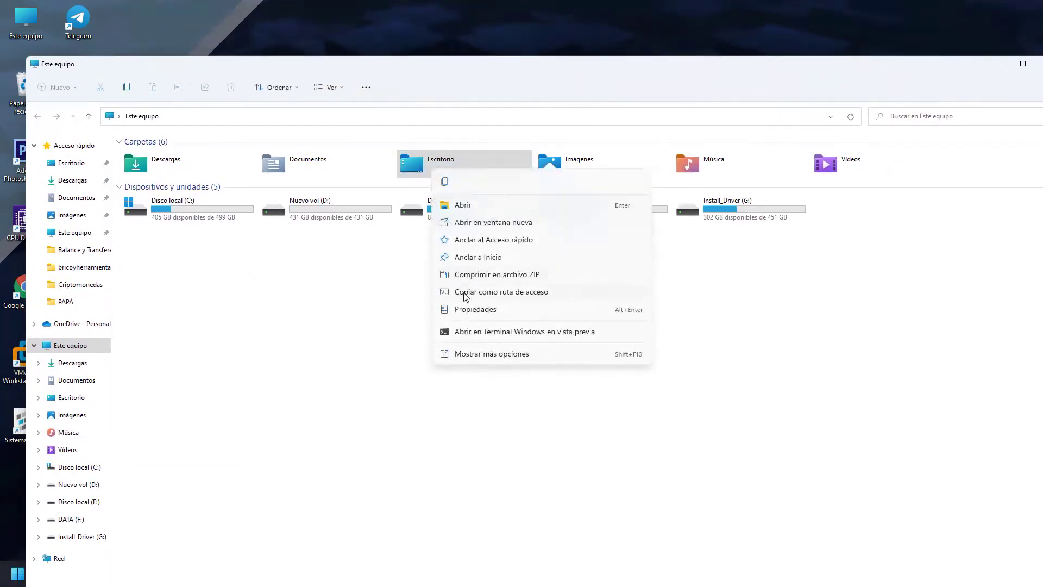
click(465, 311)
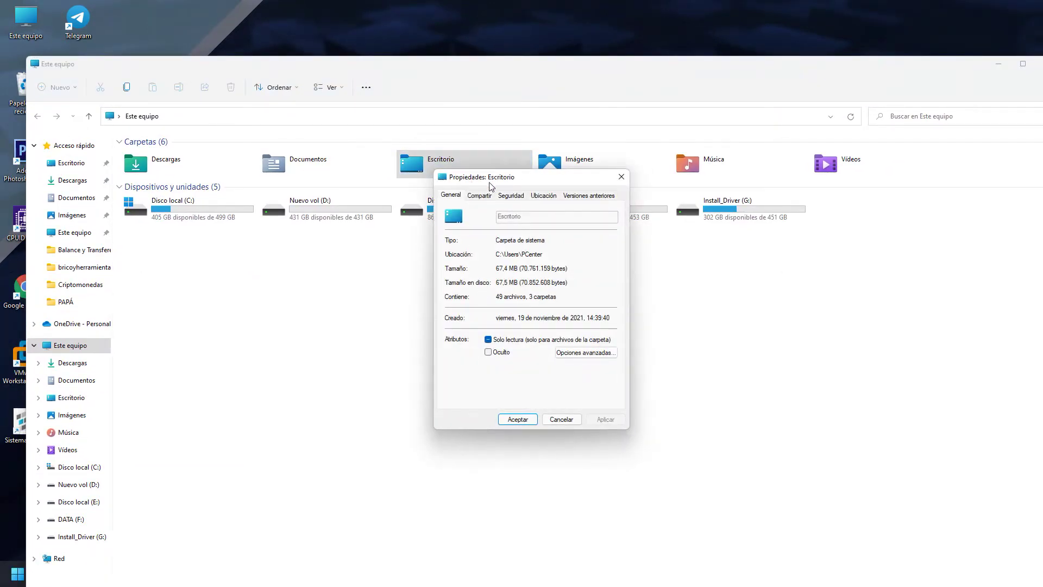
drag(495, 174, 516, 132)
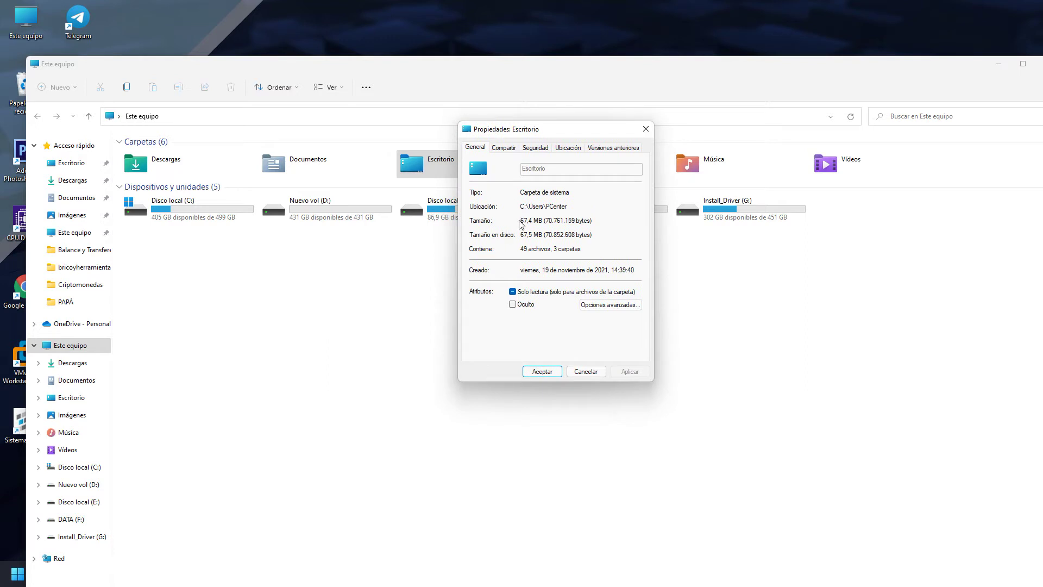
drag(533, 221, 520, 221)
drag(537, 130, 612, 132)
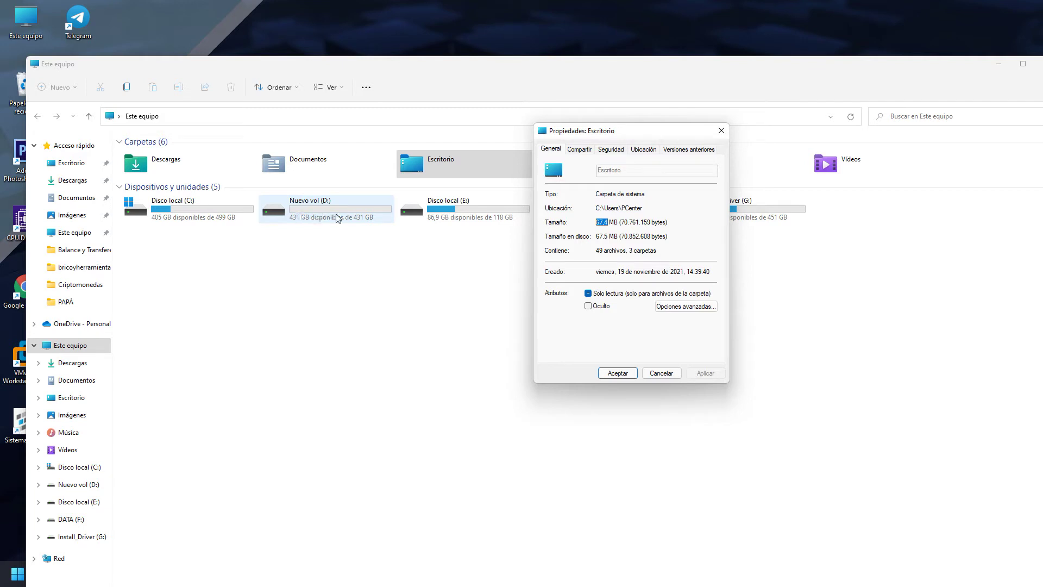
drag(630, 137, 486, 232)
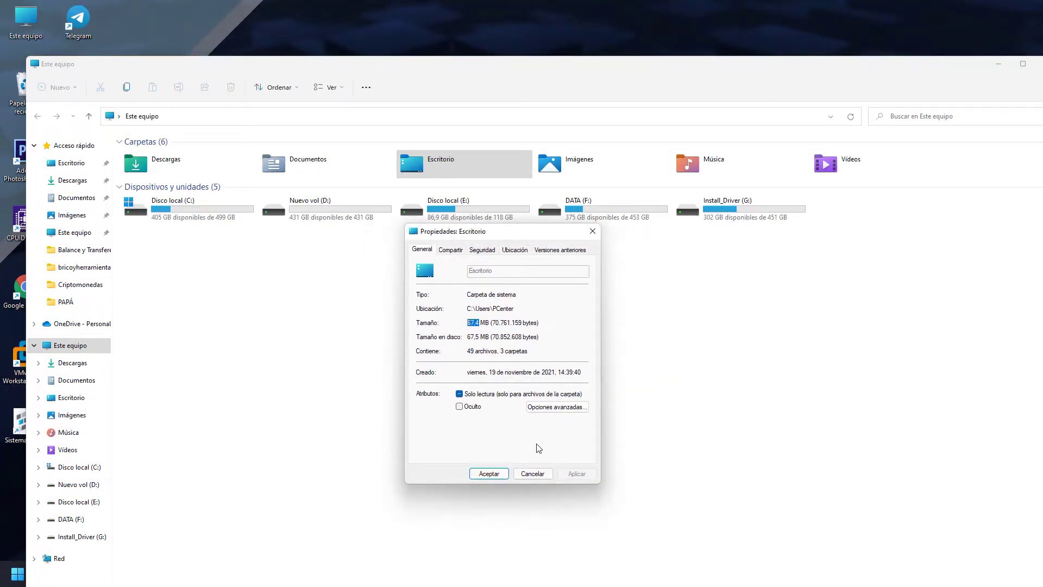
click(535, 475)
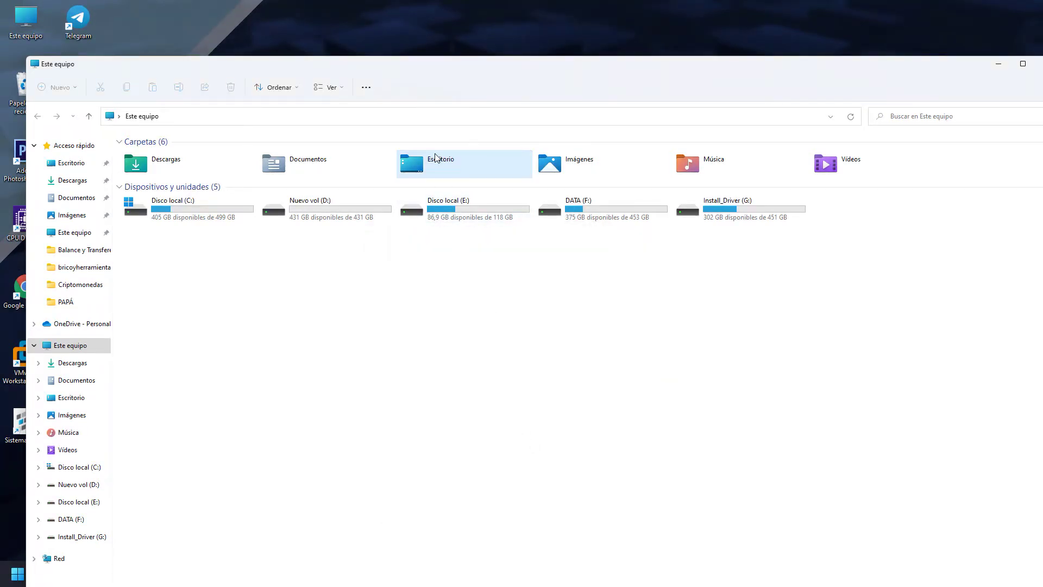
Bring up the location settings in the Escritorio folder's properties and place the dialog clear of the drives
right_click(435, 158)
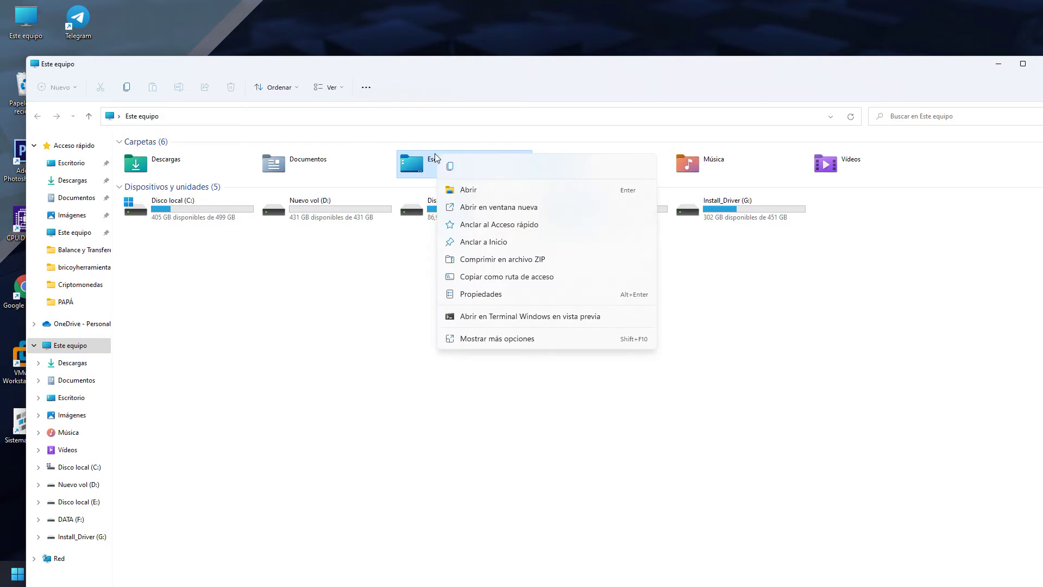
click(481, 300)
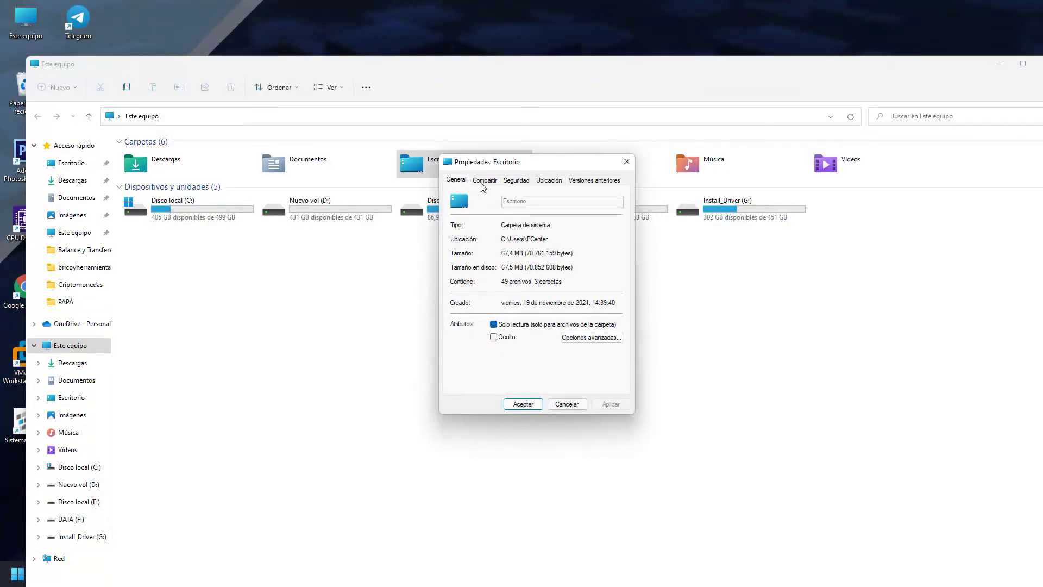
drag(501, 168, 569, 213)
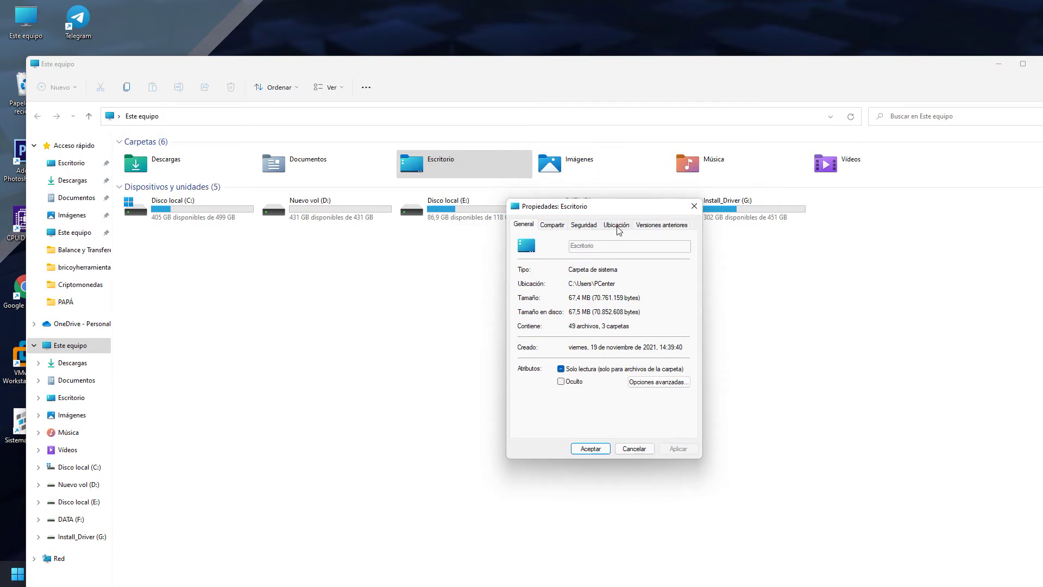
click(617, 228)
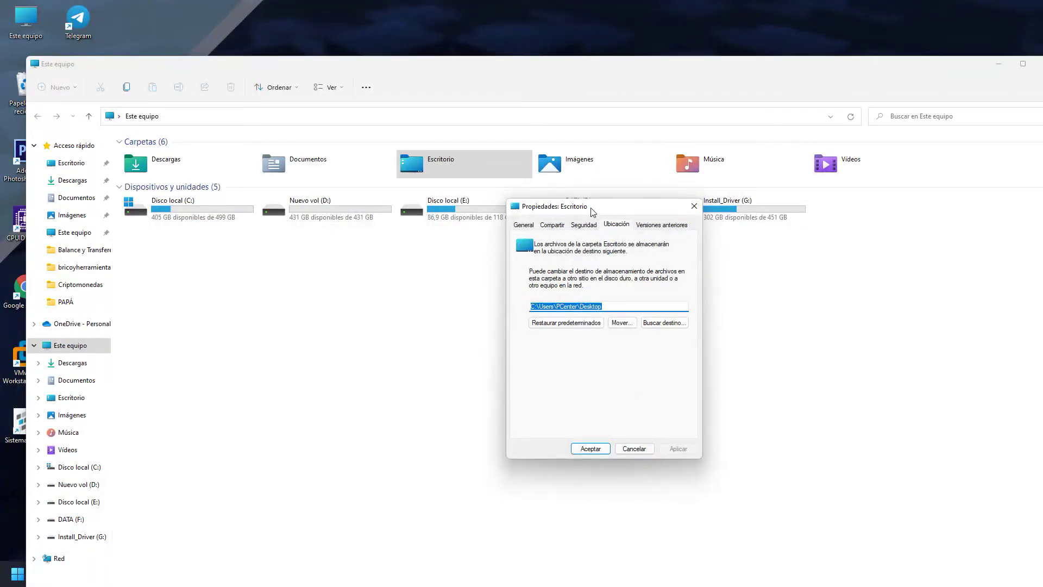
drag(593, 212, 621, 244)
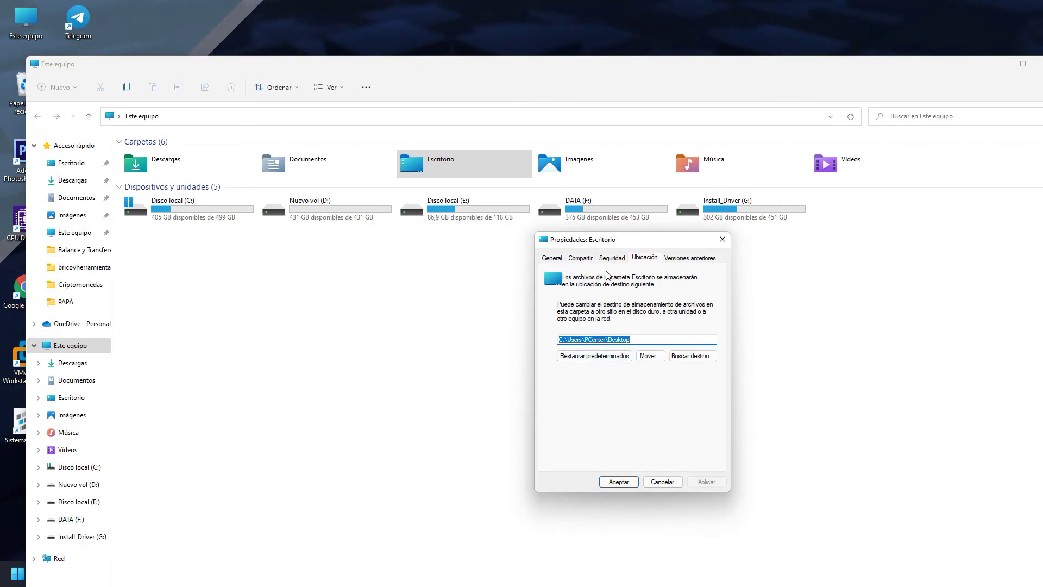
Examine the parts of the Escritorio folder's storage path, from the drive letter to the user subfolders
click(565, 341)
drag(564, 341, 560, 341)
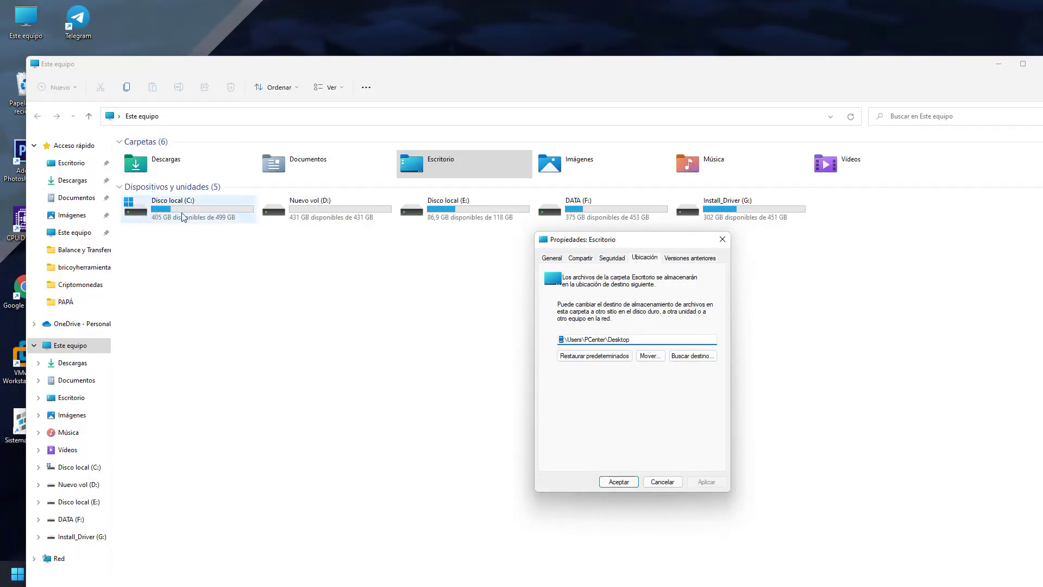
click(569, 340)
drag(569, 339, 584, 339)
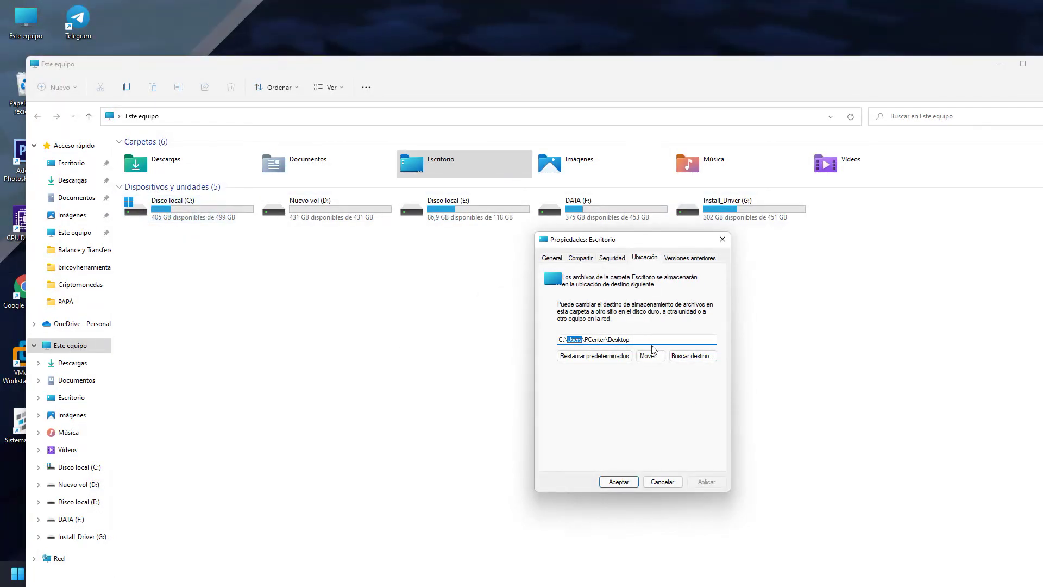
drag(651, 342, 568, 341)
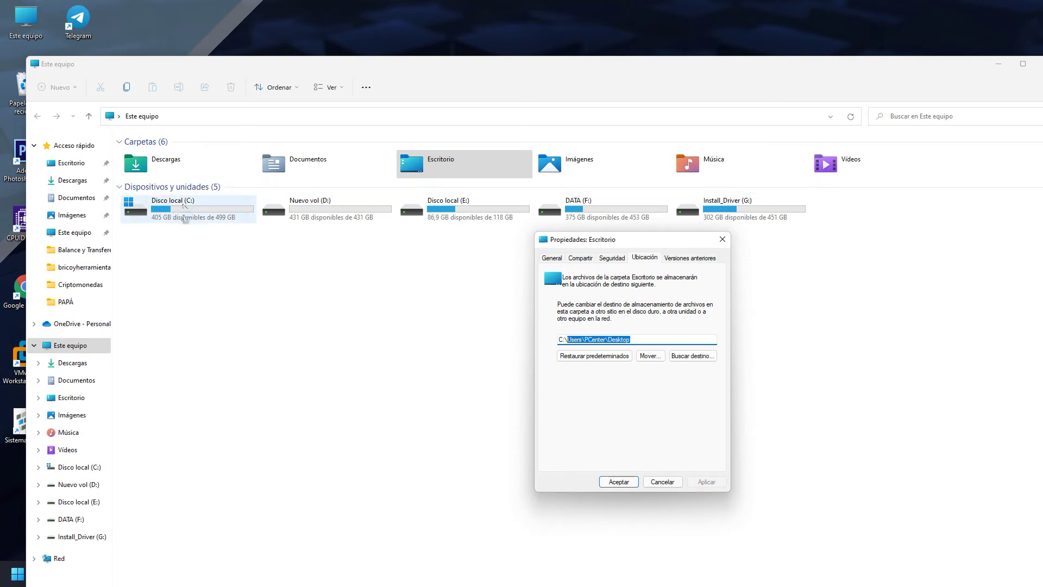
click(595, 339)
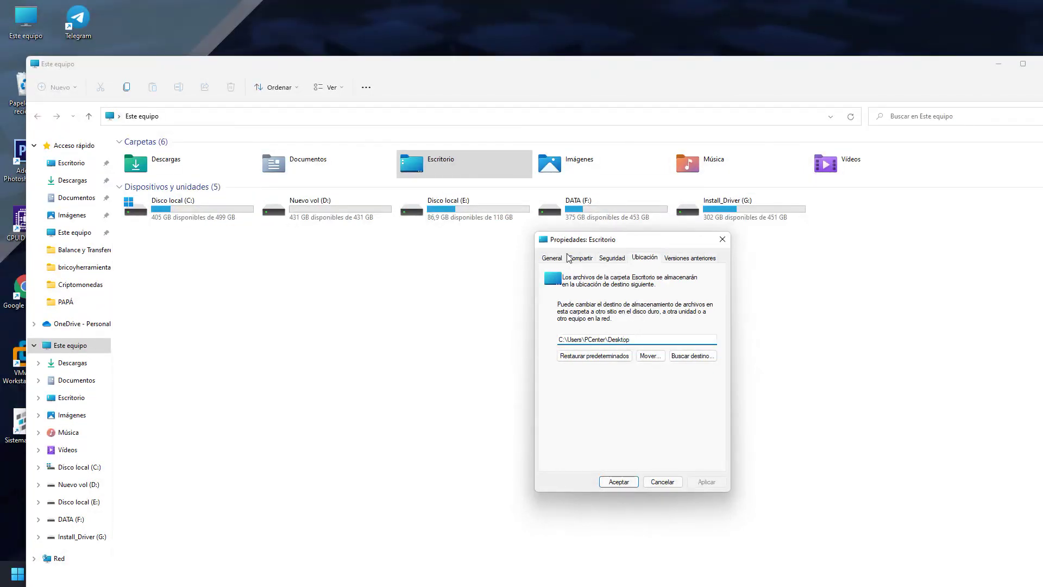
drag(568, 239, 594, 241)
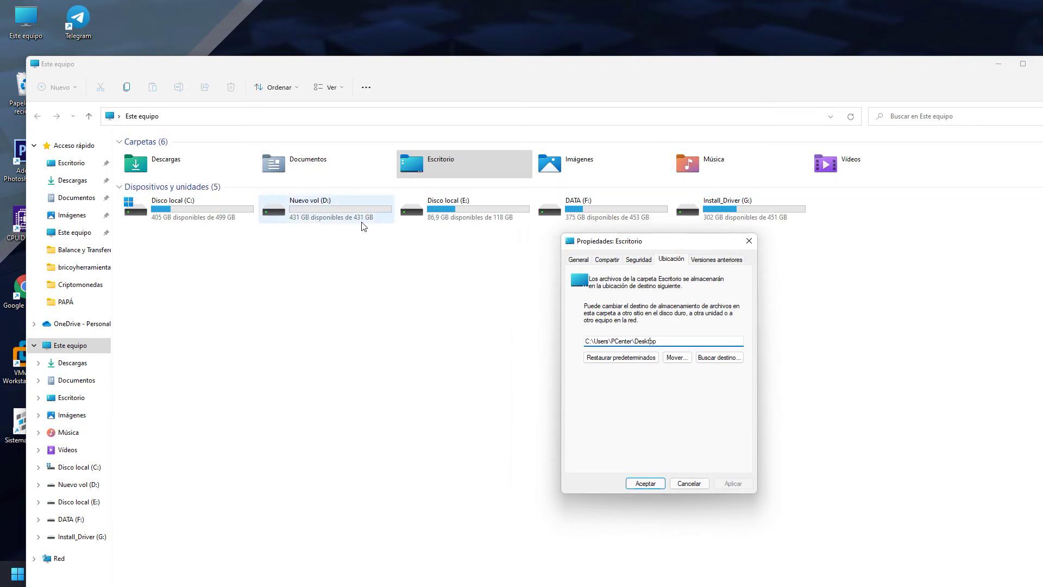
Create a folder named Escritorio on Nuevo vol (D:) and choose it as the Escritorio folder's move destination
click(683, 359)
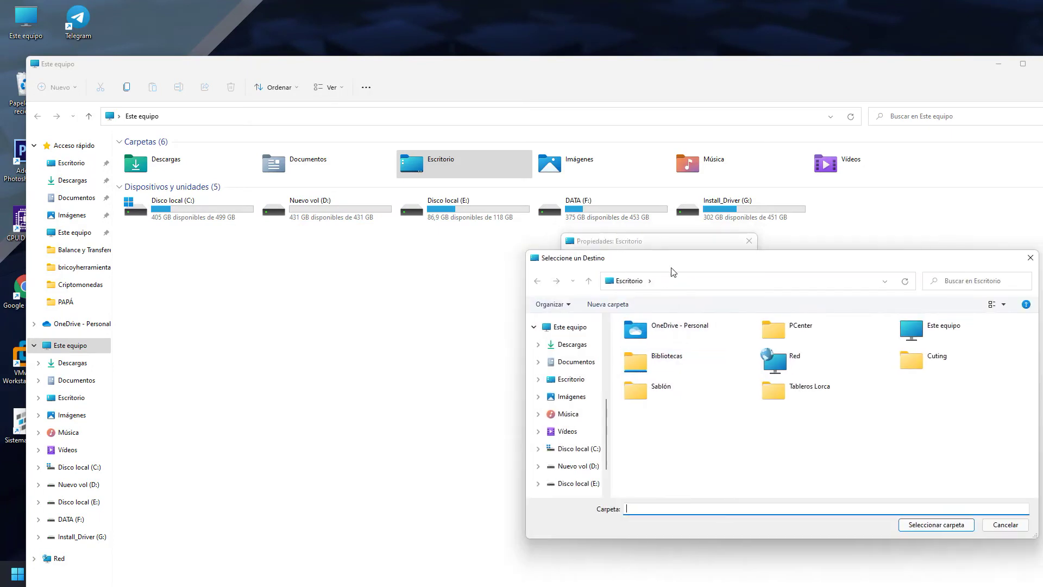
drag(672, 265, 658, 120)
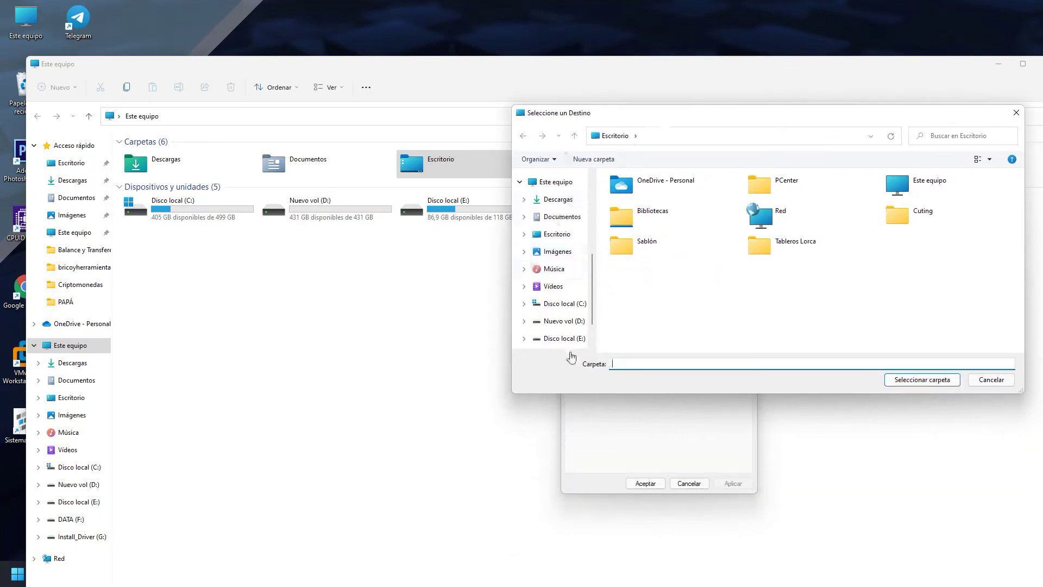
click(568, 326)
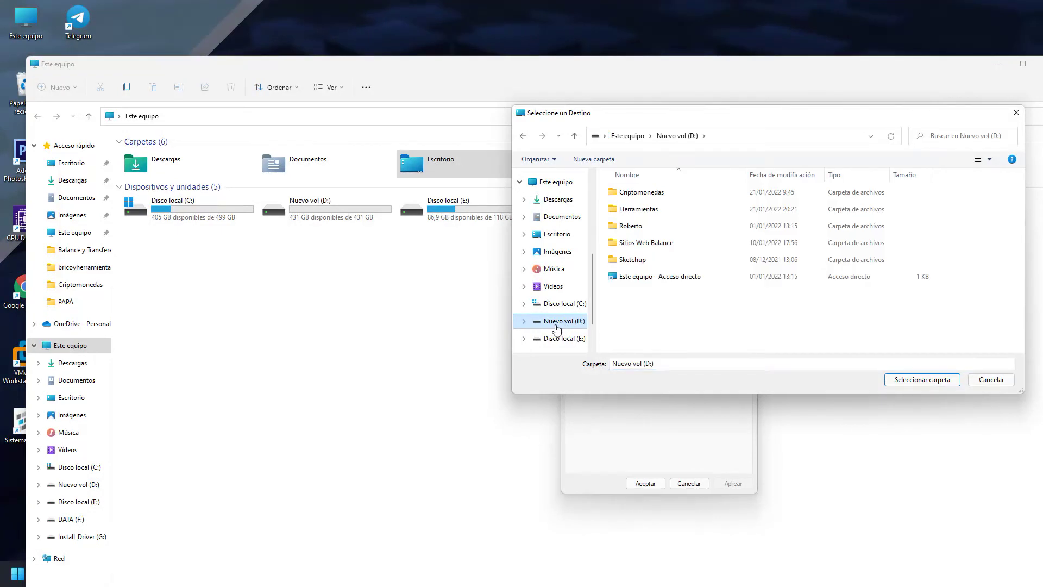
click(593, 158)
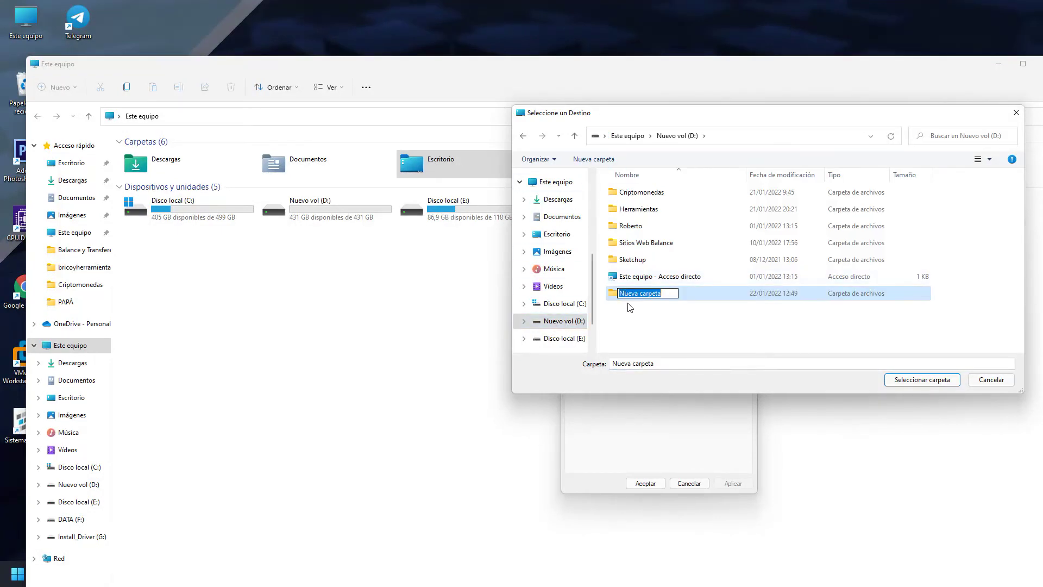
text(Escritorio)
click(901, 386)
click(901, 385)
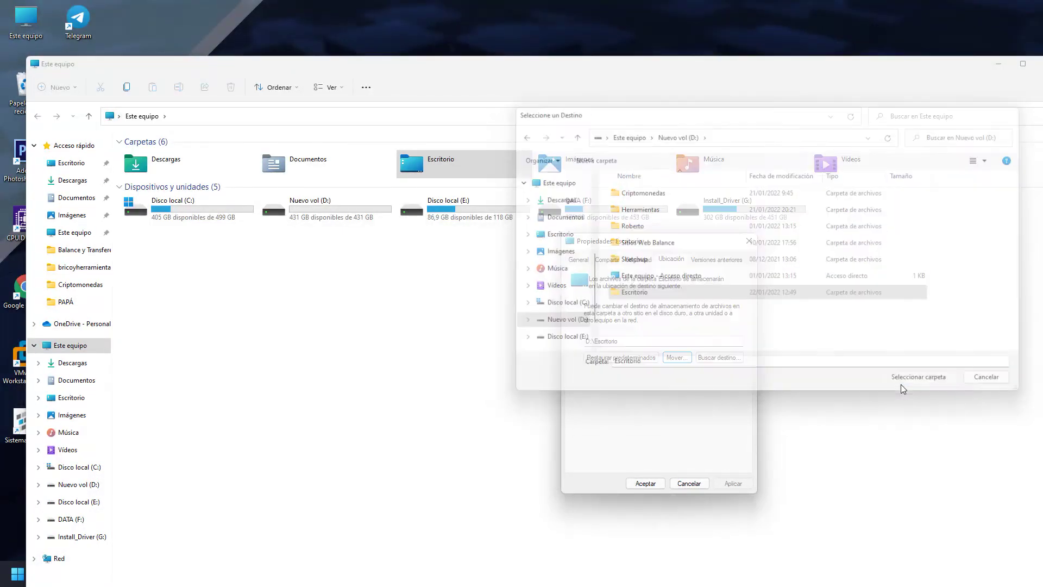
Close the Escritorio properties, cancelling the pending location change to D:\Escritorio
drag(619, 246, 654, 243)
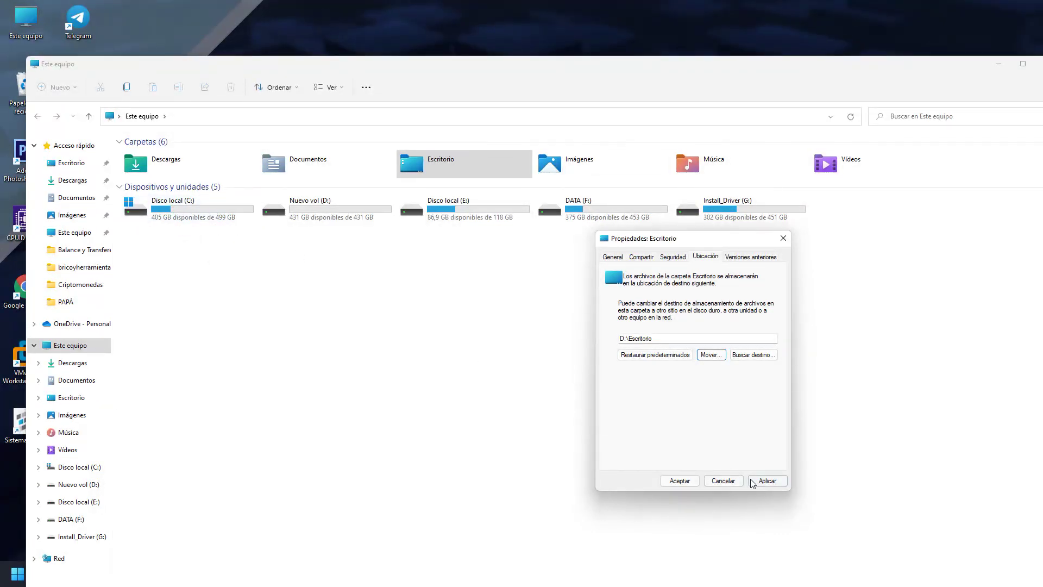
click(680, 480)
click(719, 483)
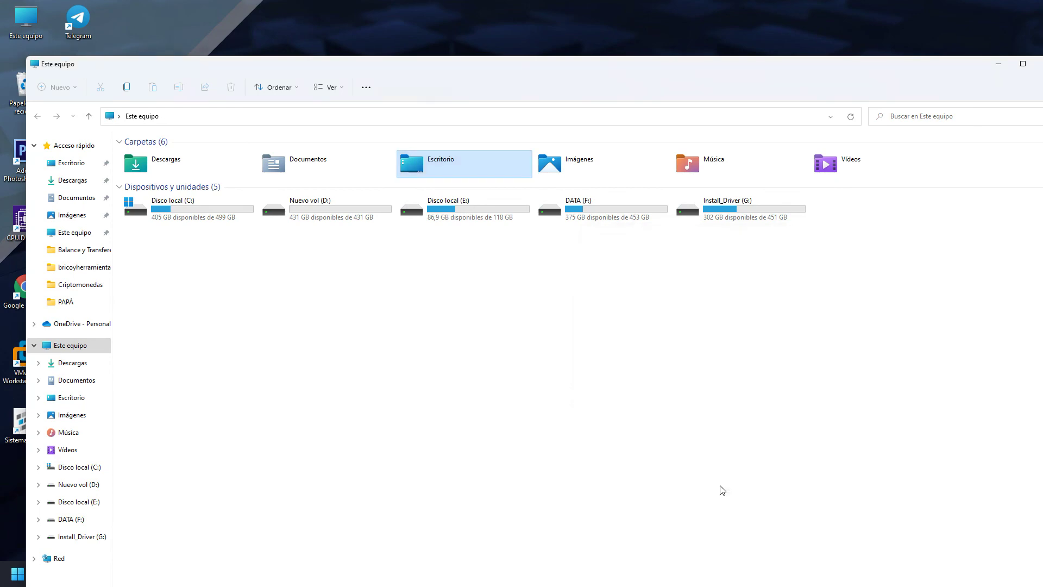